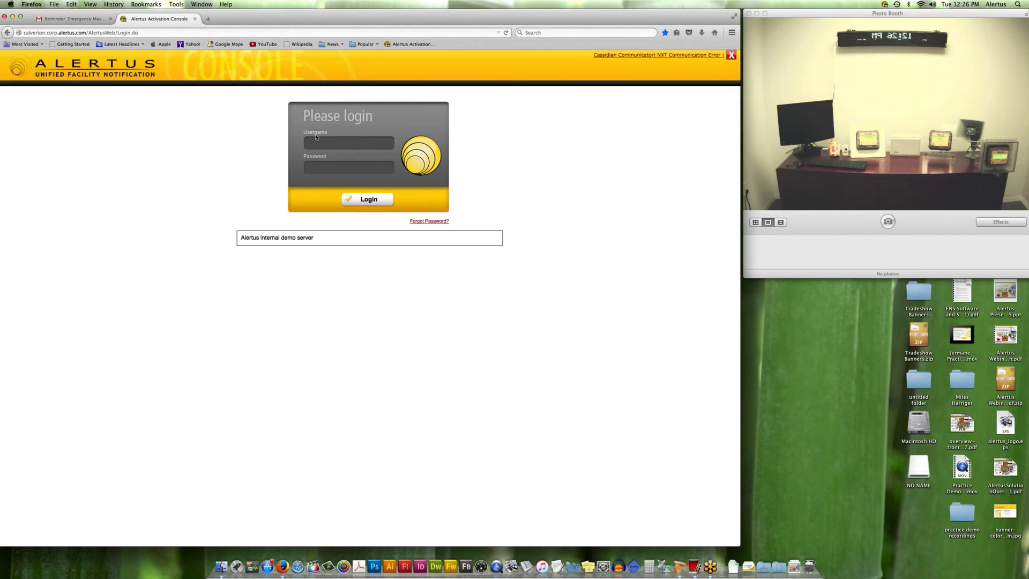
Log in with the administrator username and password, and postpone the account update with Not Now.
{"action": "type", "text": "admin"}
{"action": "key", "text": "Tab"}
{"action": "type", "text": "admin"}
{"action": "key", "text": "Return"}
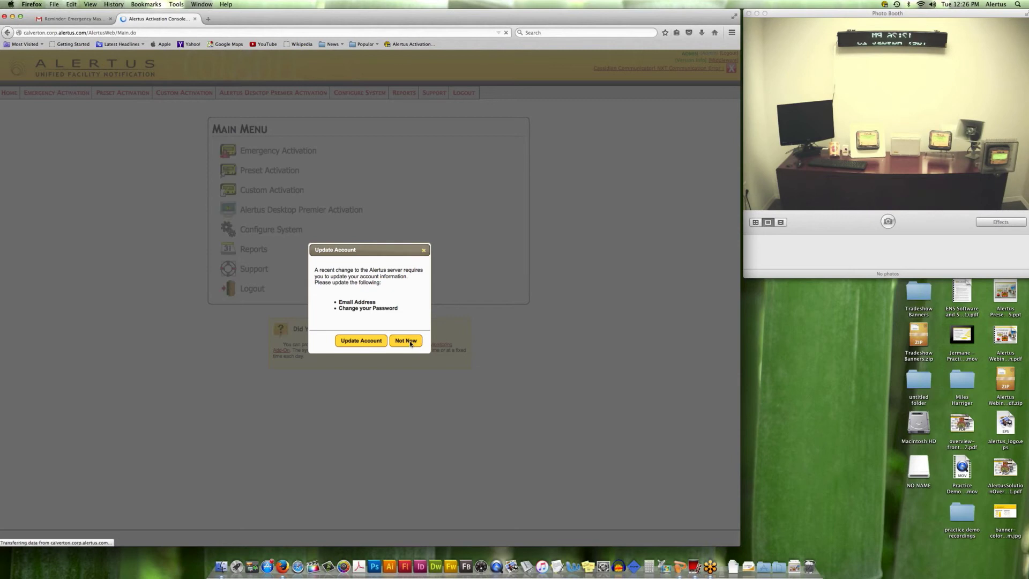
{"action": "left_click", "coordinate": [411, 341]}
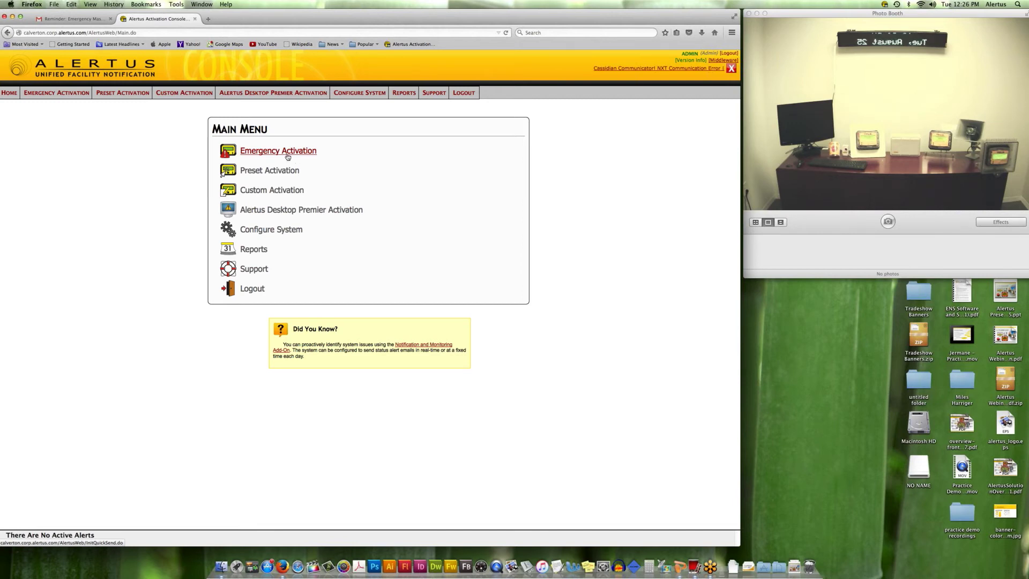
{"action": "mouse_move", "coordinate": [288, 157]}
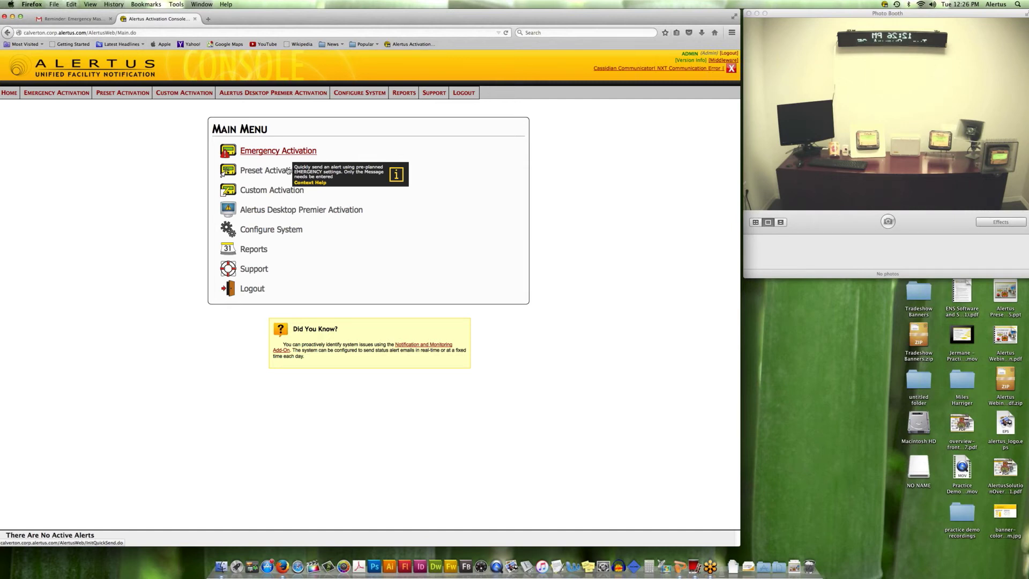
Open Preset Activation and browse the Preset Alert list without choosing a preset.
{"action": "left_click", "coordinate": [289, 171]}
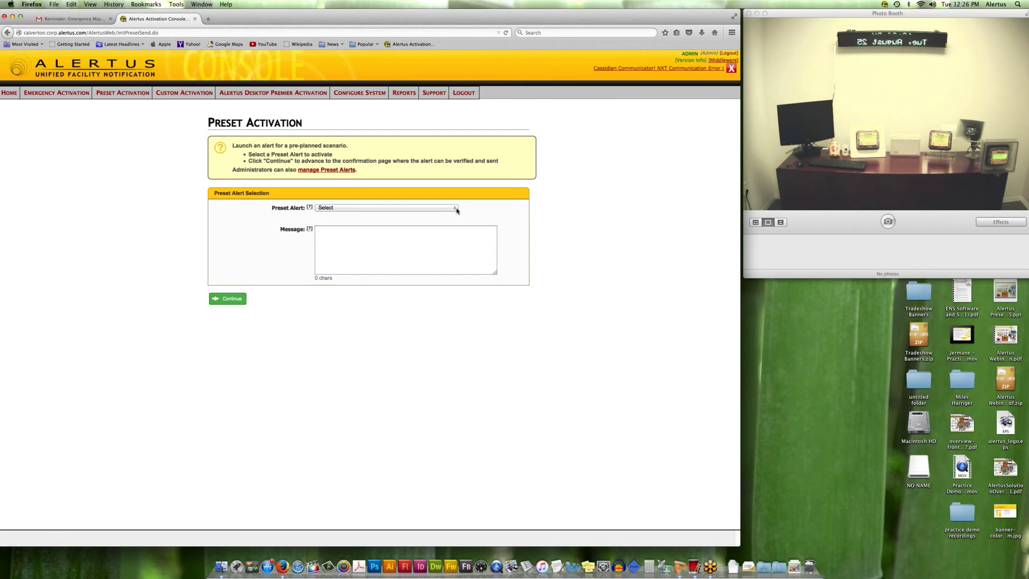
{"action": "left_click", "coordinate": [455, 207]}
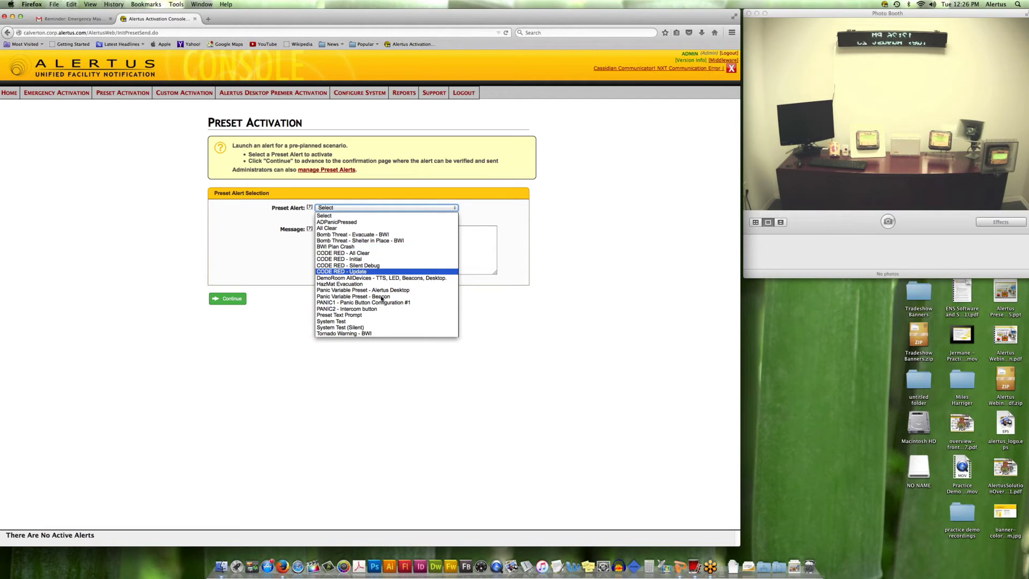
{"action": "left_click", "coordinate": [359, 209]}
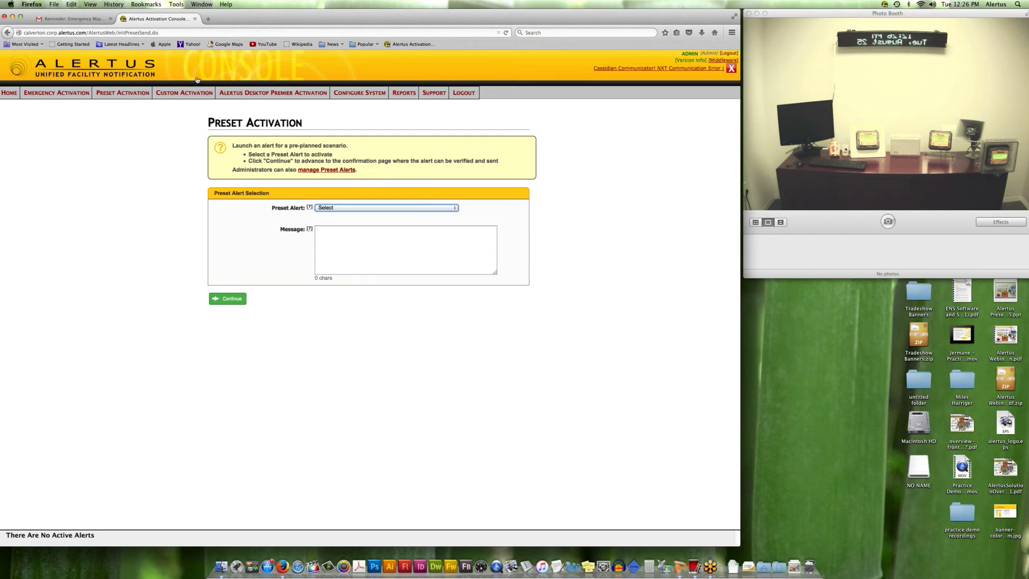
Start a custom alert that uses the Bomb Threat message.
{"action": "left_click", "coordinate": [171, 94]}
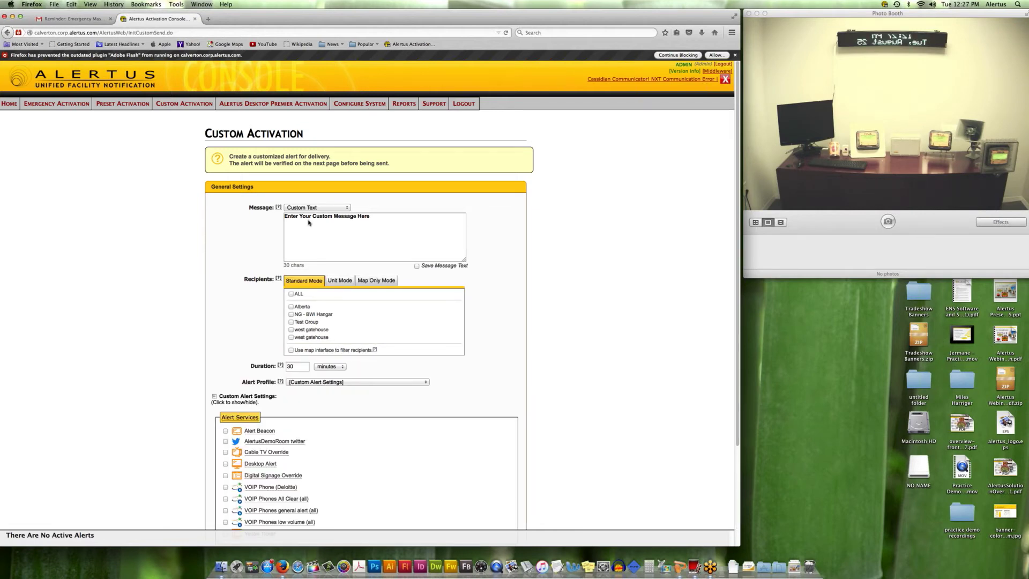
{"action": "left_click", "coordinate": [343, 207]}
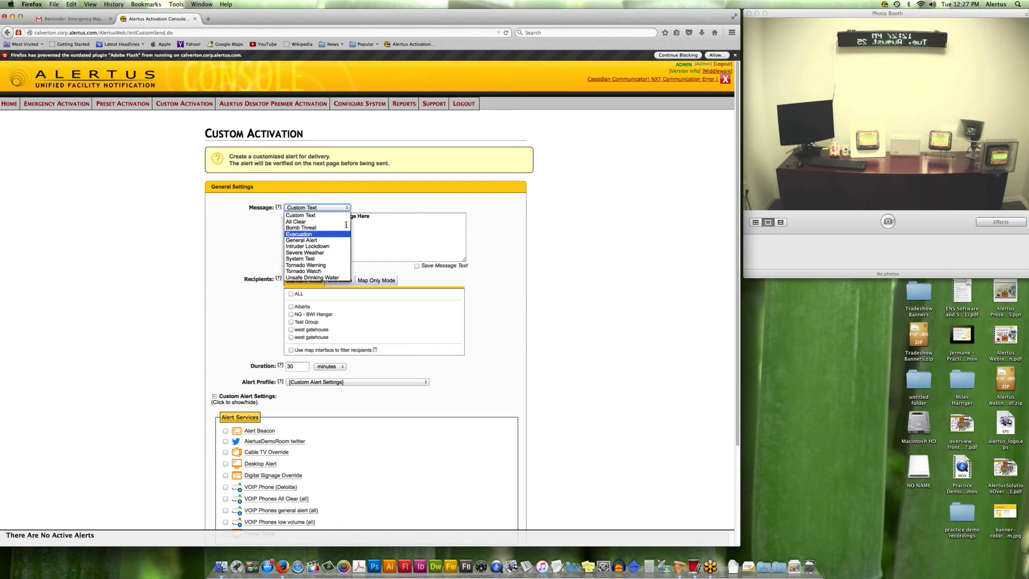
{"action": "left_click", "coordinate": [327, 228]}
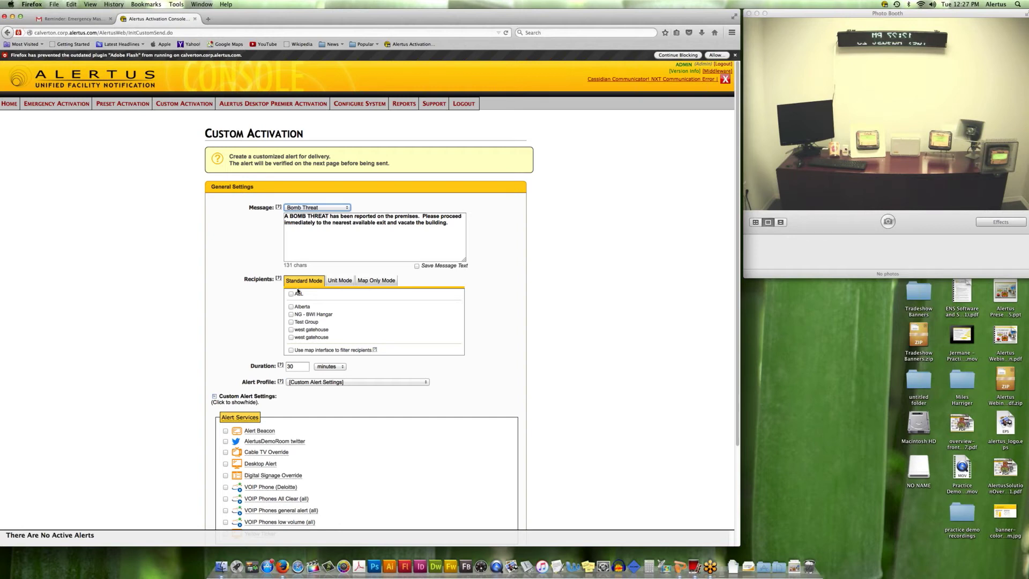
Select the West Gatehouse and ALL recipients, then switch recipients to Map Only Mode.
{"action": "left_click", "coordinate": [291, 330]}
{"action": "left_click", "coordinate": [291, 294]}
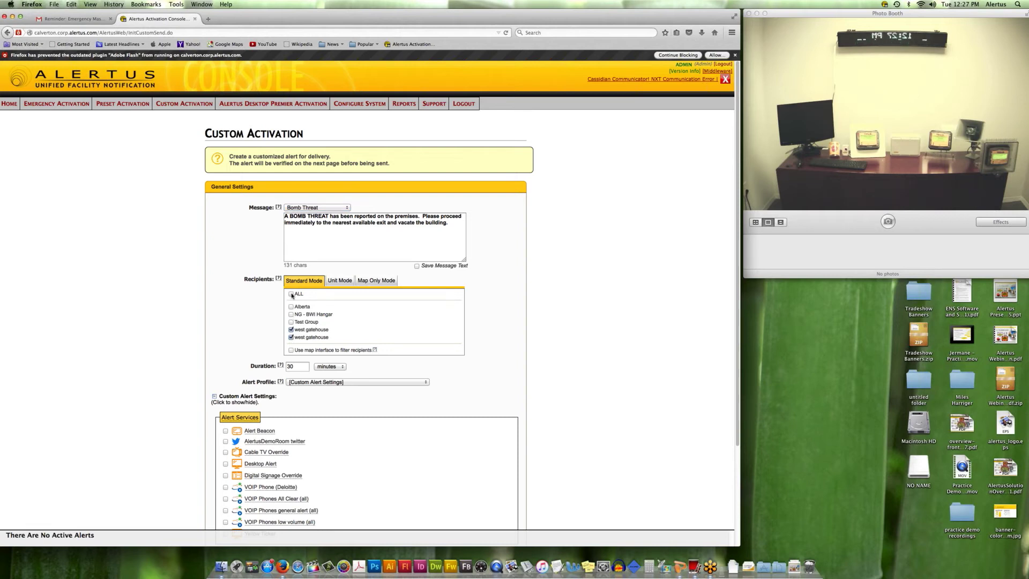
{"action": "left_click", "coordinate": [372, 281]}
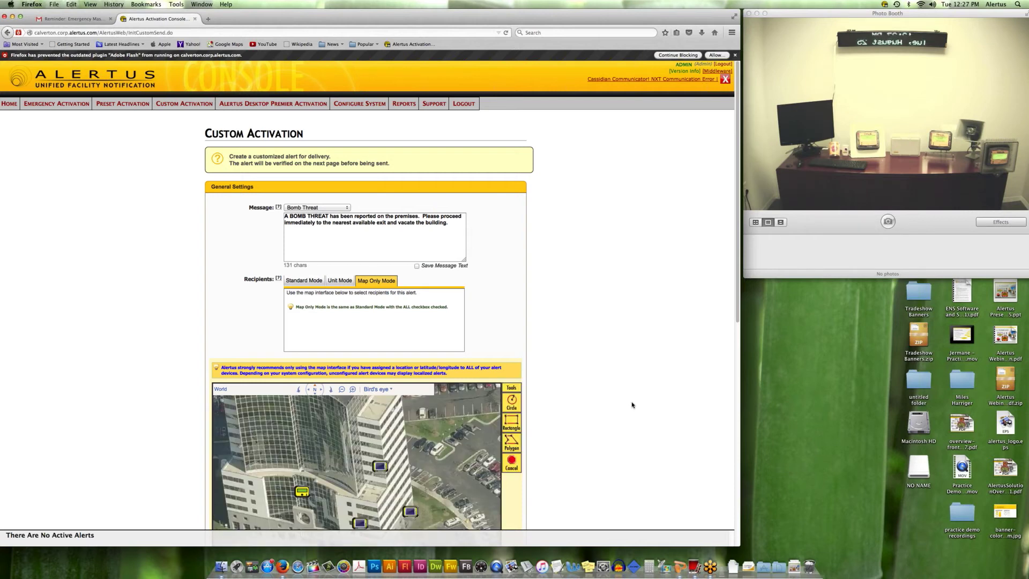
Scroll to the recipient map and zoom out to the wide campus view with beacon markers.
{"action": "scroll", "coordinate": [632, 405], "scroll_direction": "down", "scroll_amount": 5}
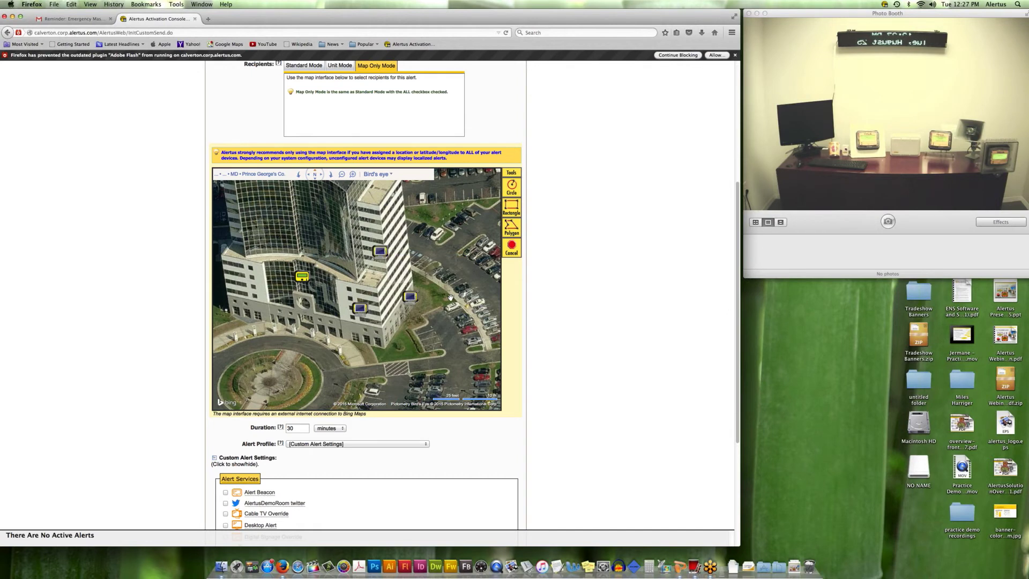
{"action": "scroll", "coordinate": [450, 298], "scroll_direction": "down", "scroll_amount": 3}
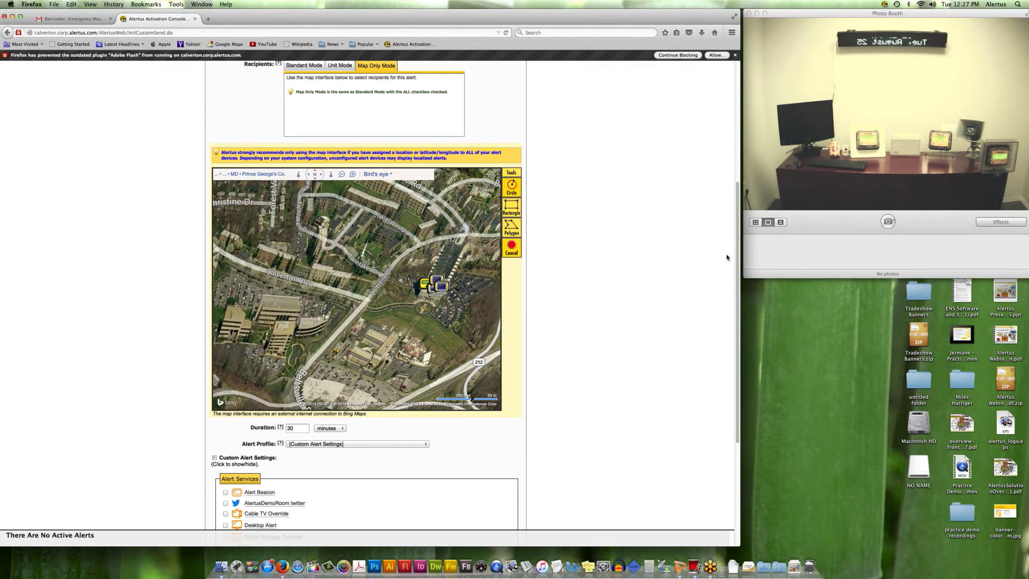
{"action": "key", "text": "super+Tab"}
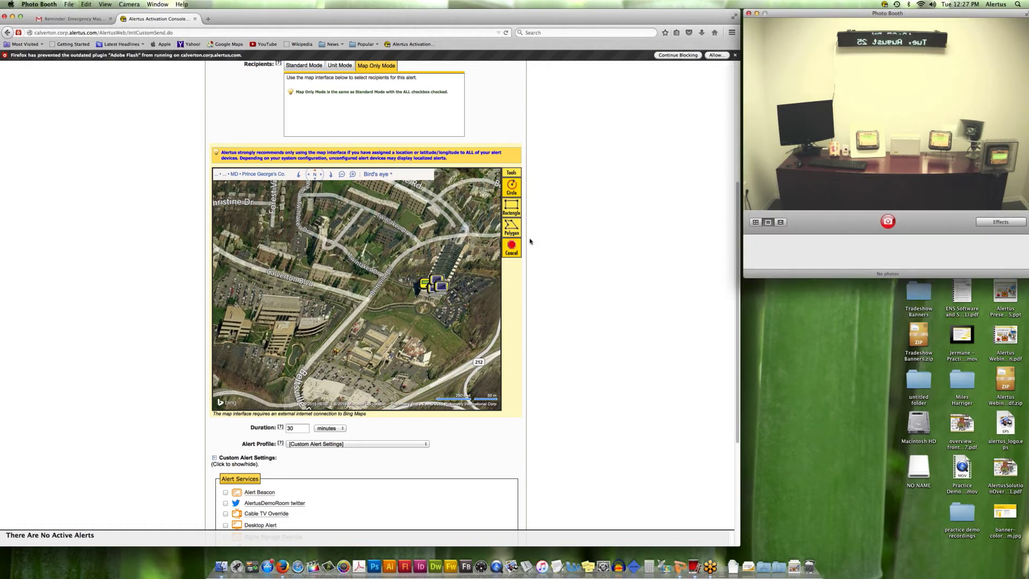
{"action": "scroll", "coordinate": [529, 241], "scroll_direction": "up", "scroll_amount": 1}
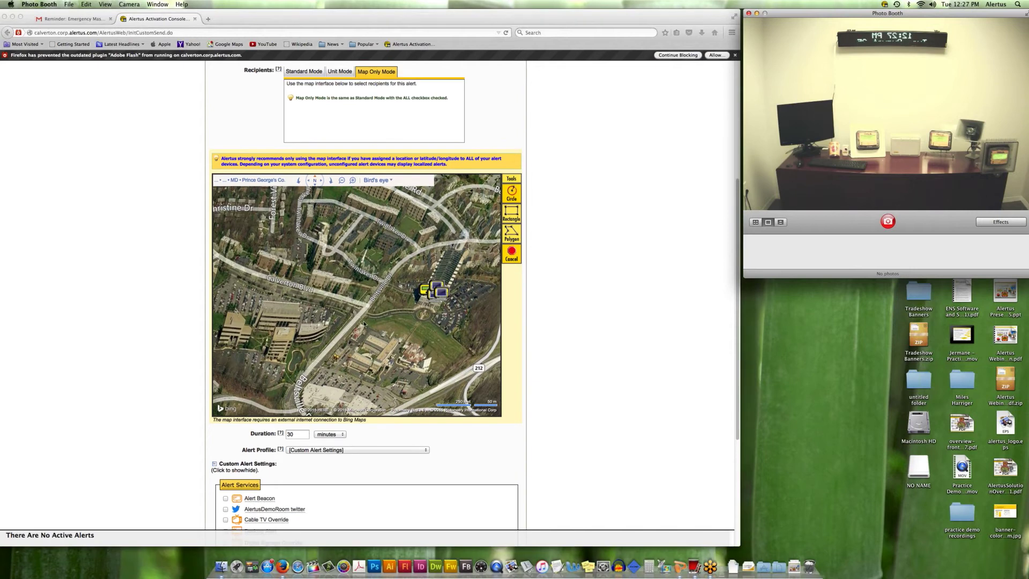
Return to Standard Mode recipients, set duration to 302 minutes and the alert profile to All Clear.
{"action": "left_click", "coordinate": [512, 256]}
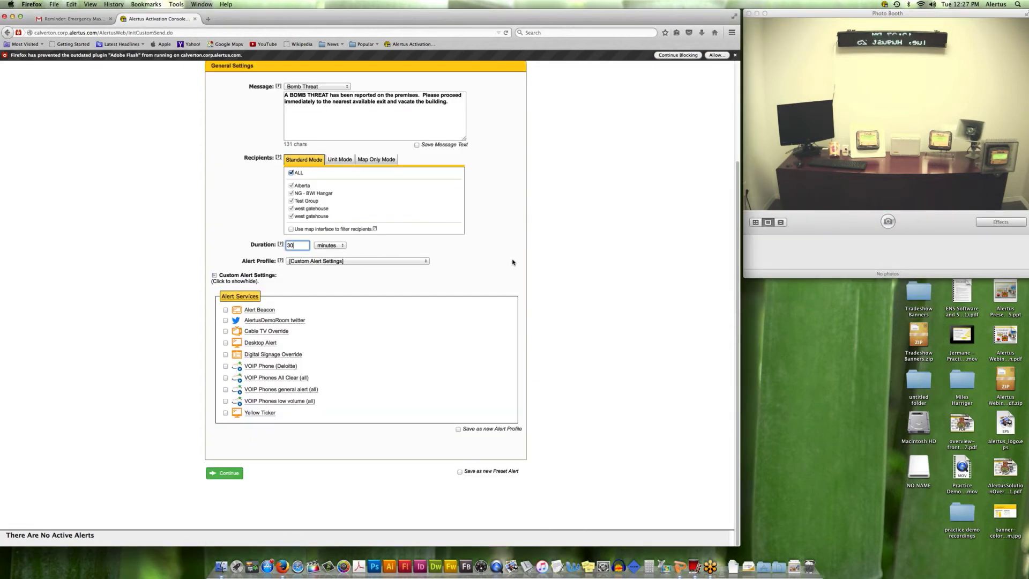
{"action": "type", "text": "2"}
{"action": "left_click", "coordinate": [427, 263]}
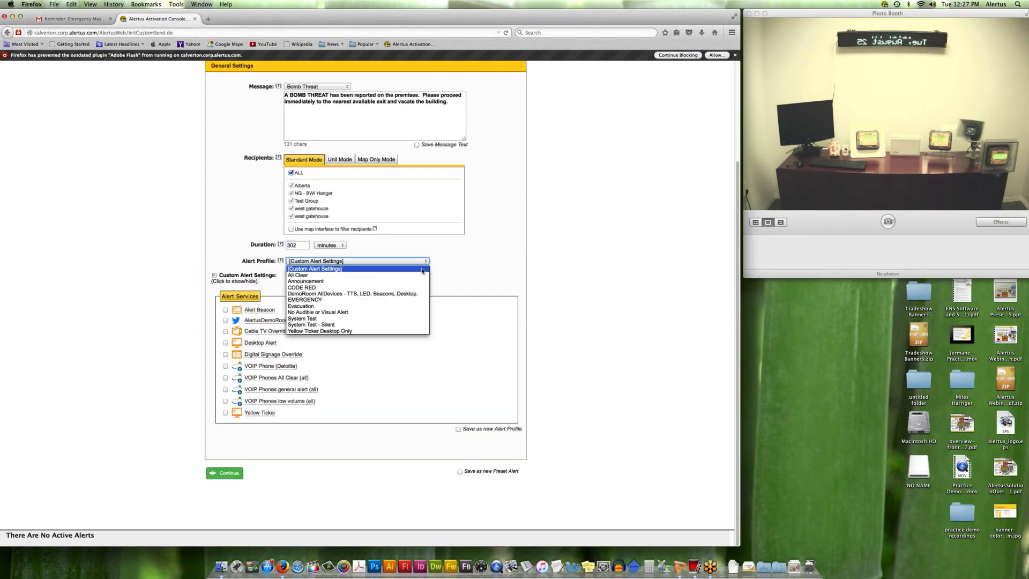
{"action": "key", "text": "Down"}
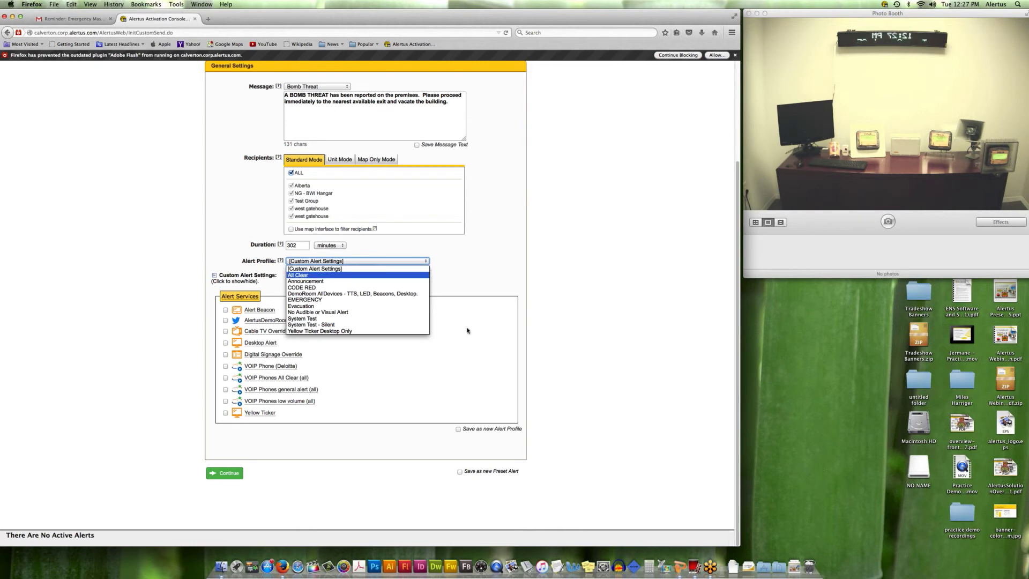
{"action": "key", "text": "Return"}
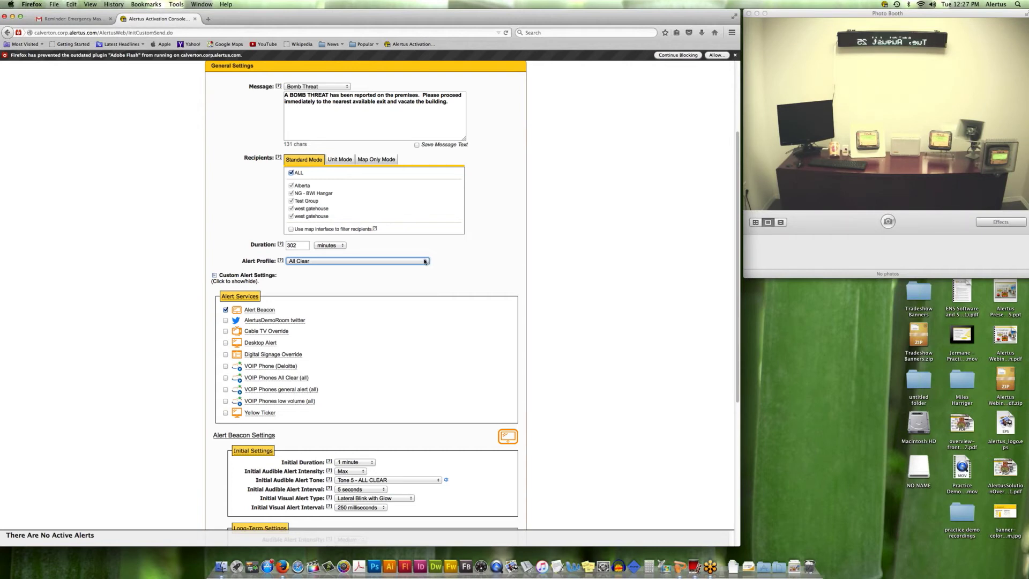
{"action": "left_click", "coordinate": [425, 261]}
{"action": "left_click", "coordinate": [411, 265]}
{"action": "left_click", "coordinate": [412, 266]}
{"action": "left_click", "coordinate": [412, 268]}
Add AlertusDemoRoom Twitter, Cable TV Override, Desktop Alert and Digital Signage Override delivery services.
{"action": "scroll", "coordinate": [226, 288], "scroll_direction": "down", "scroll_amount": 1}
{"action": "scroll", "coordinate": [225, 288], "scroll_direction": "down", "scroll_amount": 2}
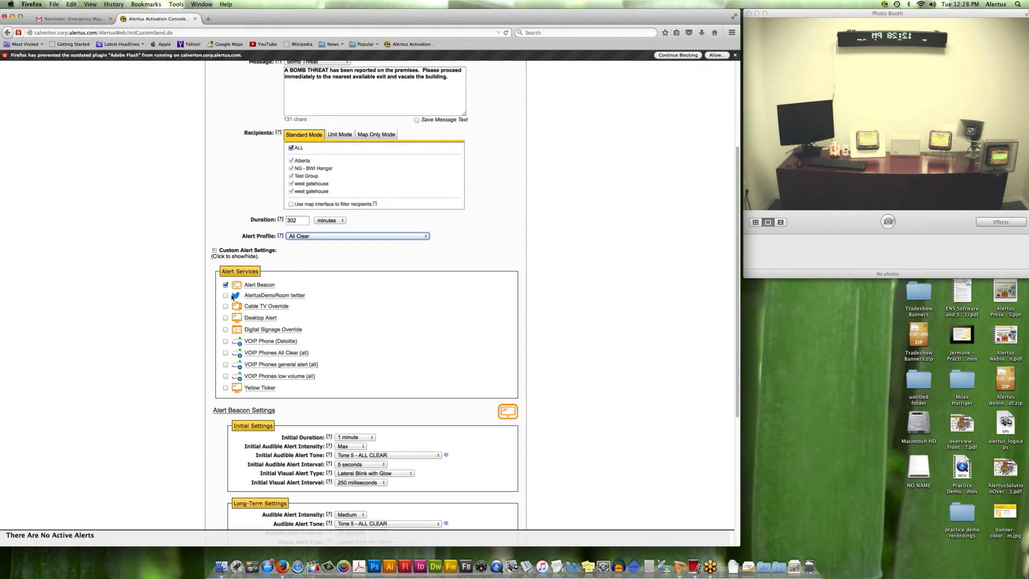
{"action": "left_click", "coordinate": [226, 296]}
{"action": "left_click", "coordinate": [226, 306]}
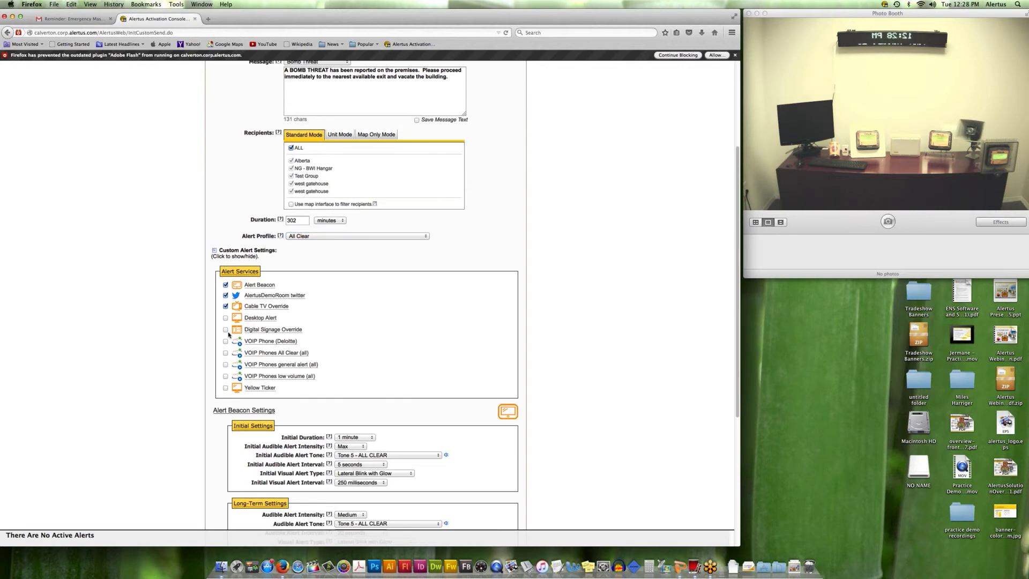
{"action": "left_click", "coordinate": [225, 330]}
{"action": "left_click", "coordinate": [226, 318]}
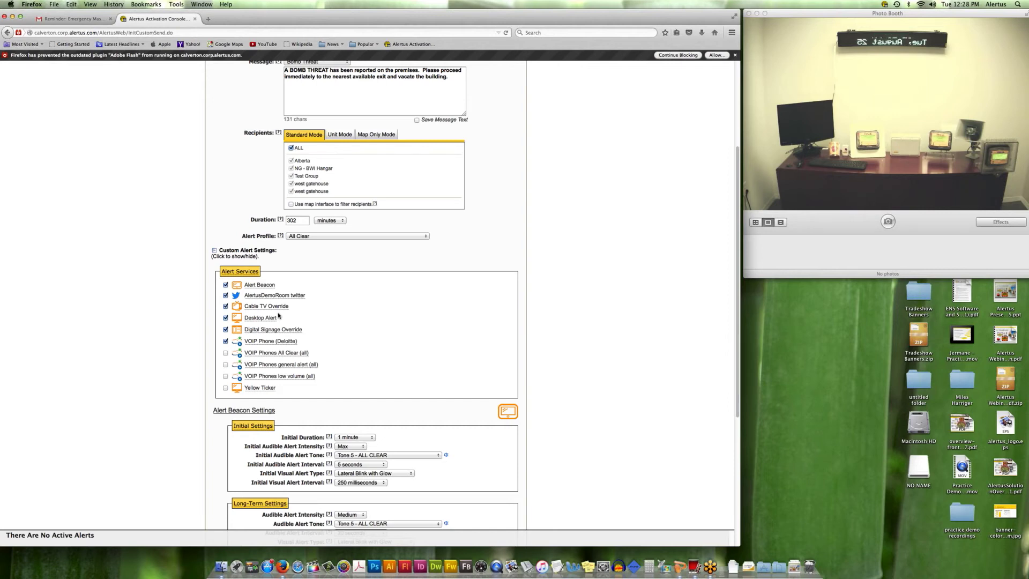
Set initial audible intensity to Low, initial duration to 10 seconds, and long-term audio to Silent.
{"action": "scroll", "coordinate": [363, 327], "scroll_direction": "down", "scroll_amount": 1}
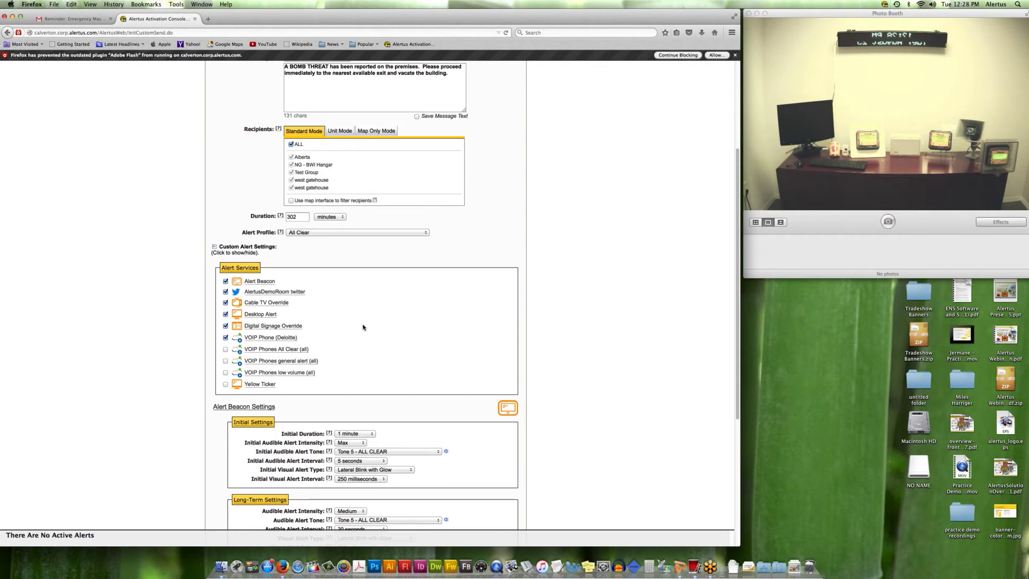
{"action": "scroll", "coordinate": [359, 332], "scroll_direction": "down", "scroll_amount": 5}
{"action": "left_click", "coordinate": [359, 328]}
{"action": "scroll", "coordinate": [364, 332], "scroll_direction": "down", "scroll_amount": 1}
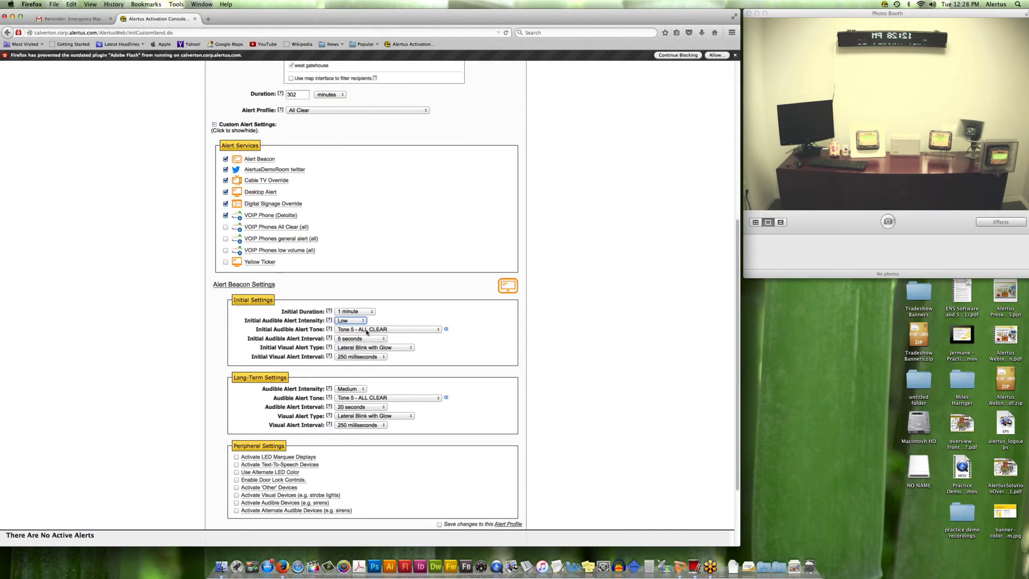
{"action": "left_click", "coordinate": [374, 311]}
{"action": "left_click_drag", "start_coordinate": [373, 311], "coordinate": [368, 324]}
{"action": "key", "text": "Up"}
{"action": "scroll", "coordinate": [445, 464], "scroll_direction": "down", "scroll_amount": 1}
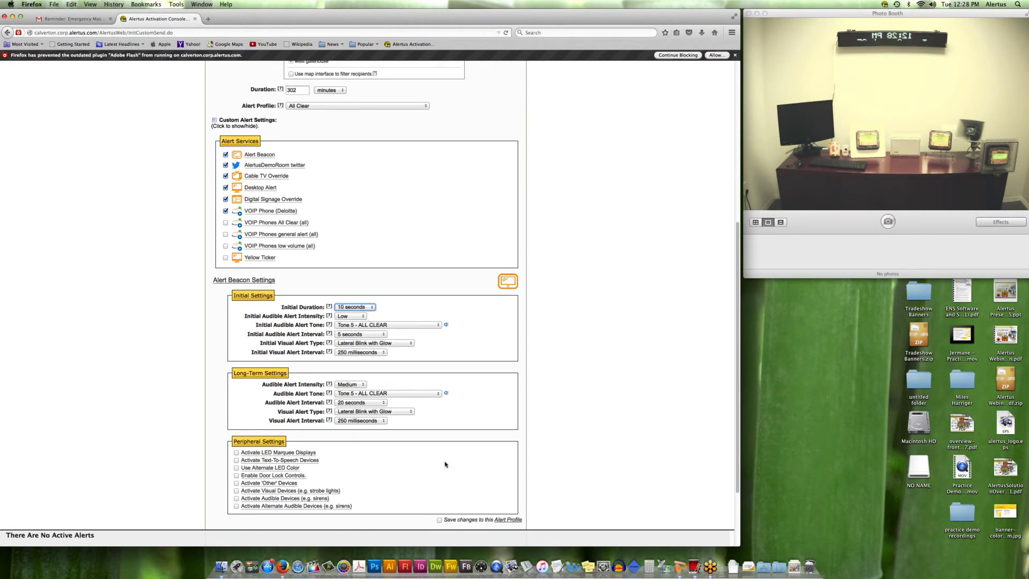
{"action": "key", "text": "Tab"}
{"action": "key", "text": "Tab"}
{"action": "key", "text": "Tab"}
{"action": "key", "text": "Tab"}
{"action": "key", "text": "Tab"}
{"action": "key", "text": "Tab"}
{"action": "key", "text": "s"}
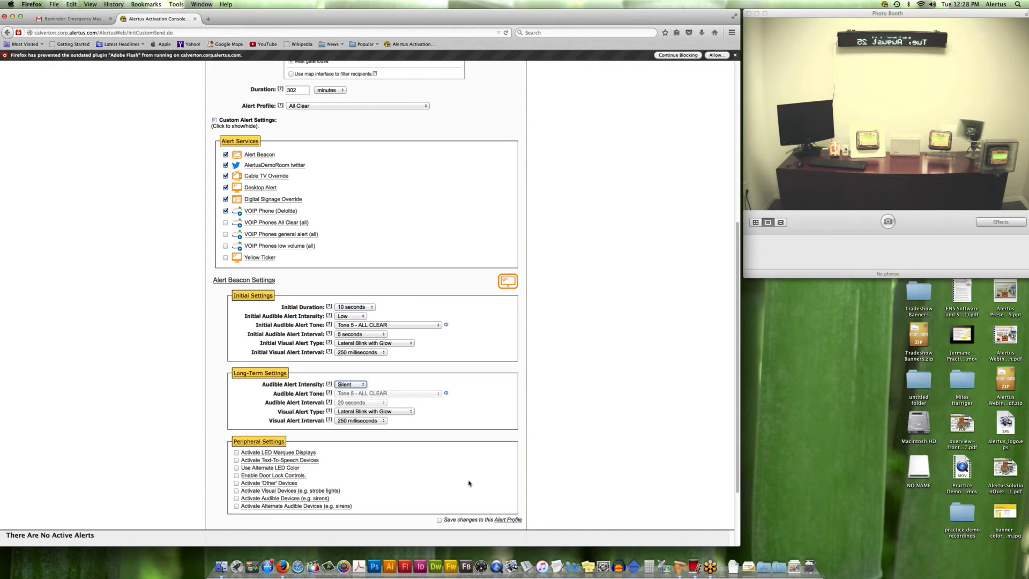
Enable LED Marquee, Text-To-Speech, Door Lock and Visual Devices for the alert.
{"action": "scroll", "coordinate": [241, 375], "scroll_direction": "down", "scroll_amount": 1}
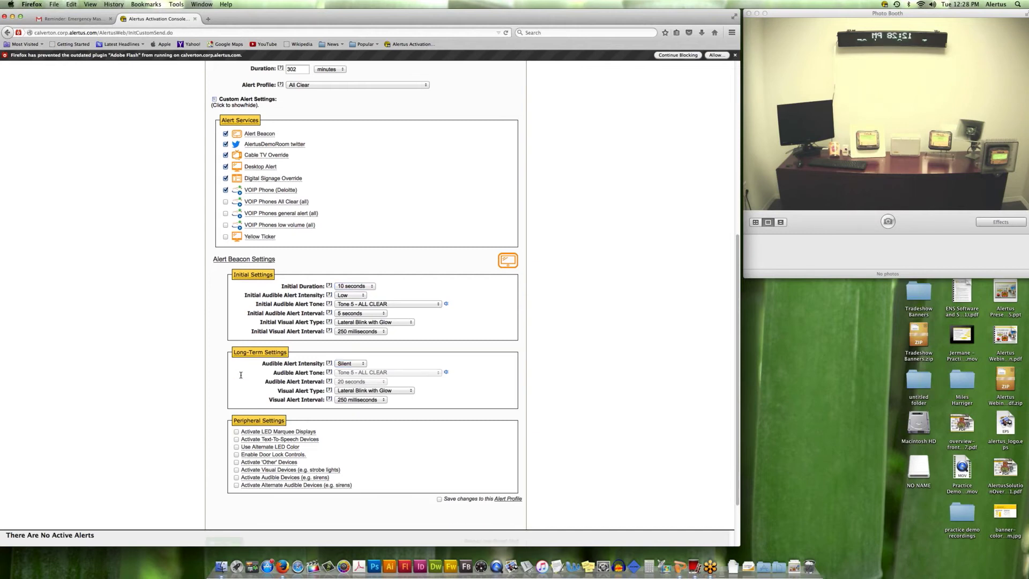
{"action": "scroll", "coordinate": [240, 374], "scroll_direction": "down", "scroll_amount": 3}
{"action": "left_click", "coordinate": [236, 371]}
{"action": "left_click", "coordinate": [236, 378]}
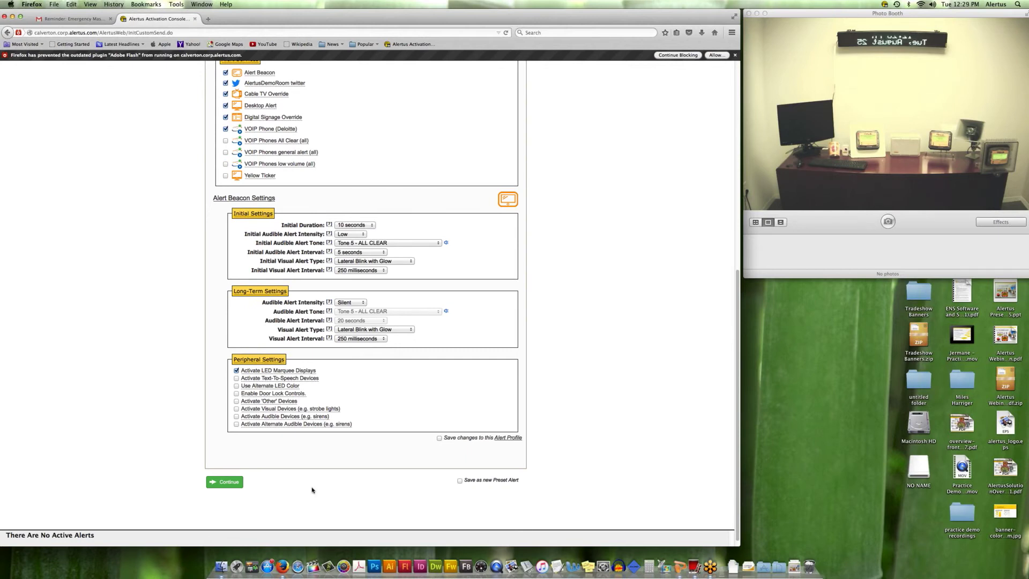
{"action": "left_click", "coordinate": [237, 394]}
{"action": "mouse_move", "coordinate": [260, 404]}
{"action": "left_click", "coordinate": [337, 416]}
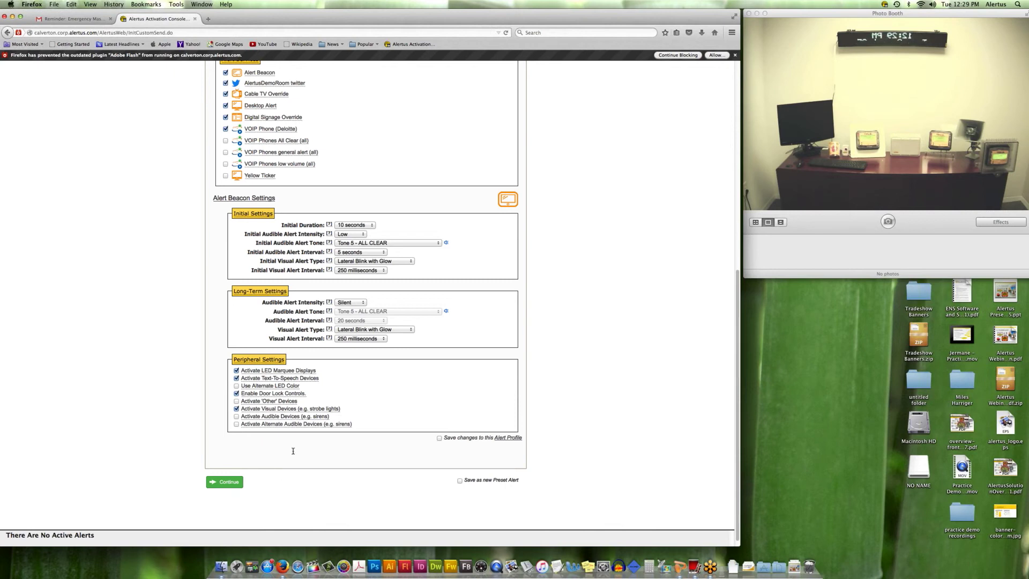
Review the custom alert form and continue to the Confirm Custom Activation page.
{"action": "scroll", "coordinate": [317, 374], "scroll_direction": "up", "scroll_amount": 3}
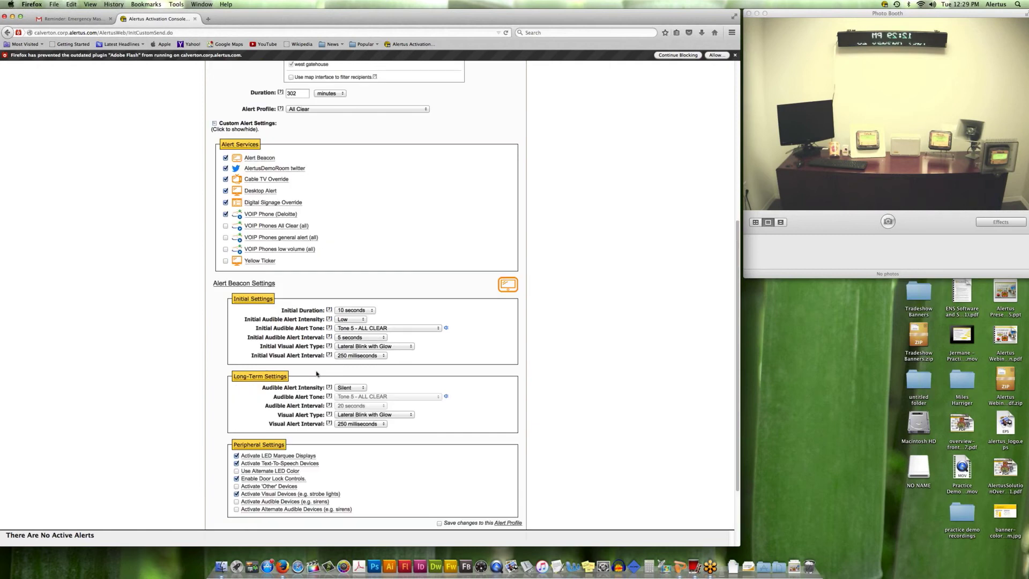
{"action": "scroll", "coordinate": [317, 373], "scroll_direction": "up", "scroll_amount": 3}
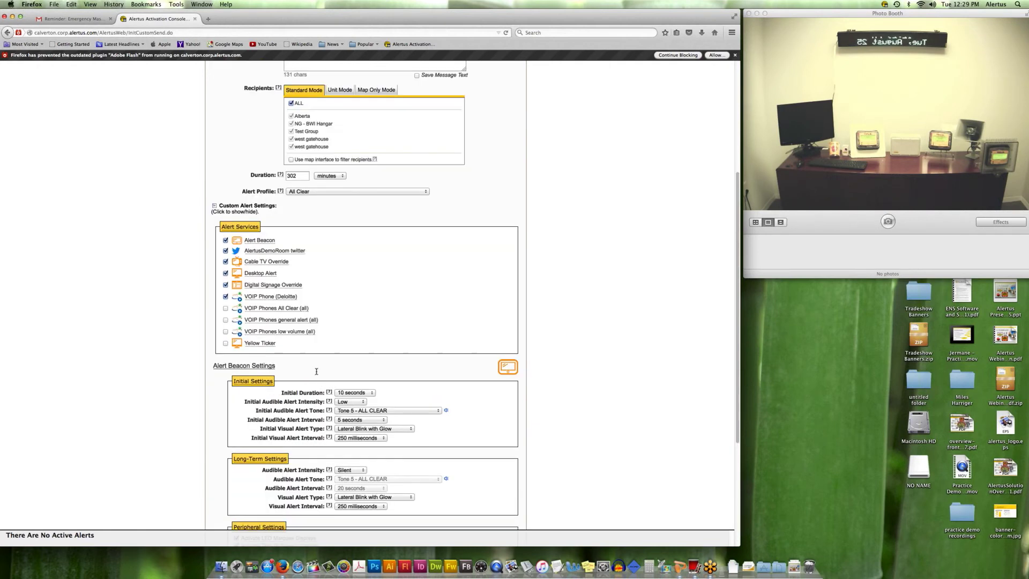
{"action": "scroll", "coordinate": [317, 372], "scroll_direction": "up", "scroll_amount": 5}
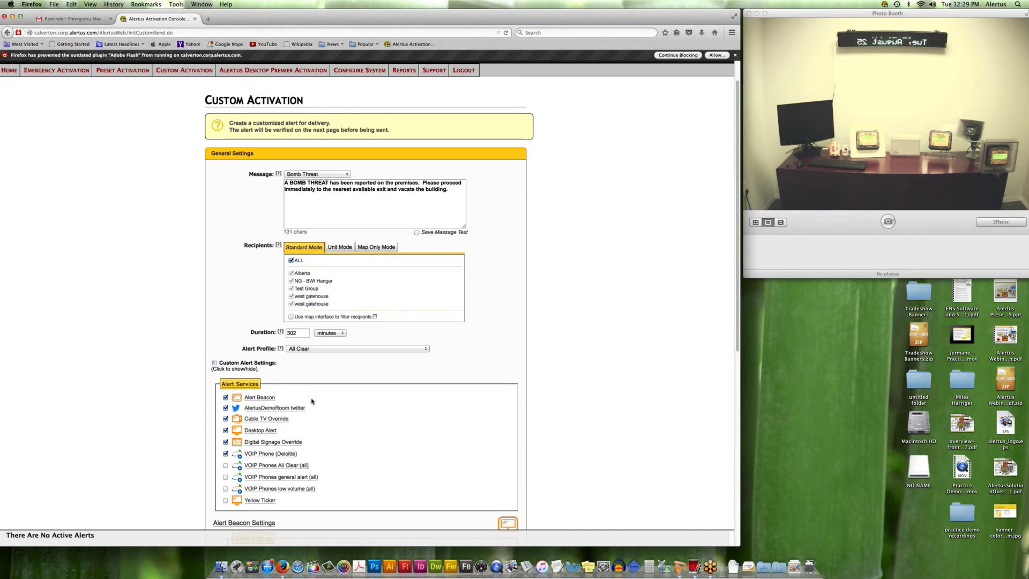
{"action": "scroll", "coordinate": [311, 401], "scroll_direction": "down", "scroll_amount": 10}
{"action": "left_click", "coordinate": [229, 474]}
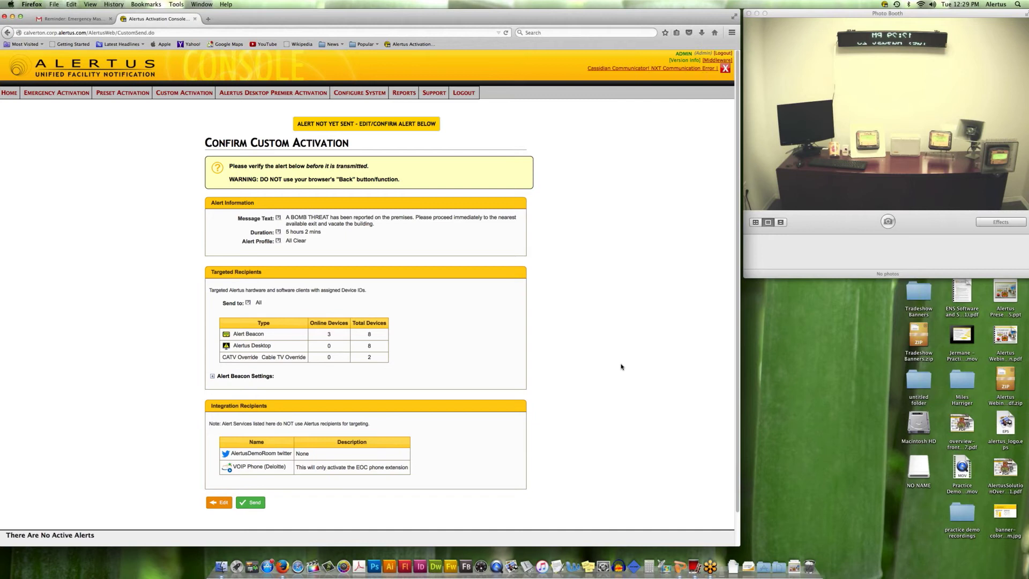
Review the Bomb Threat confirmation details and send the alert.
{"action": "scroll", "coordinate": [266, 456], "scroll_direction": "down", "scroll_amount": 1}
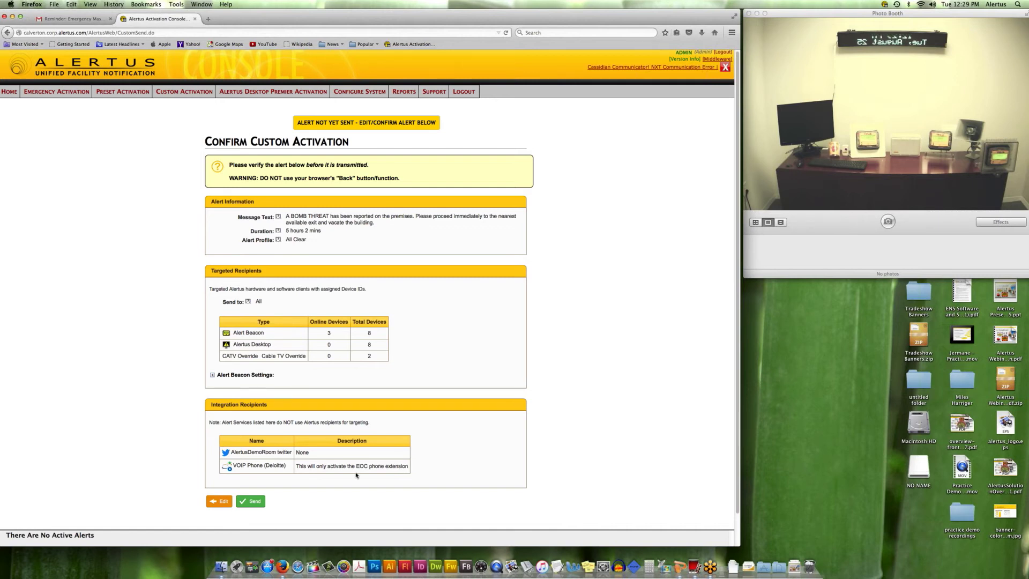
{"action": "left_click", "coordinate": [255, 504]}
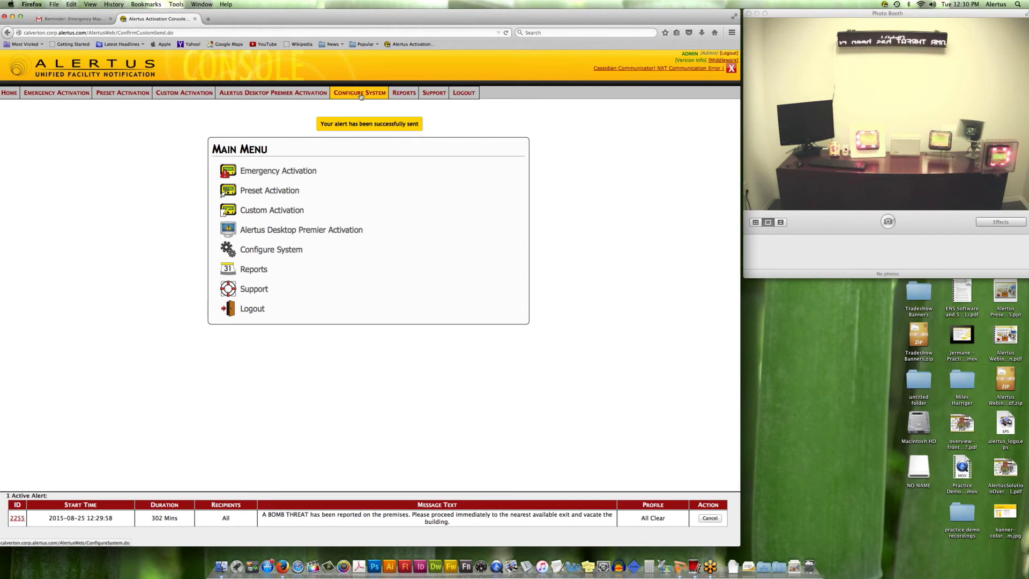
Load the All Clear preset alert and continue to its confirmation page.
{"action": "left_click", "coordinate": [268, 192]}
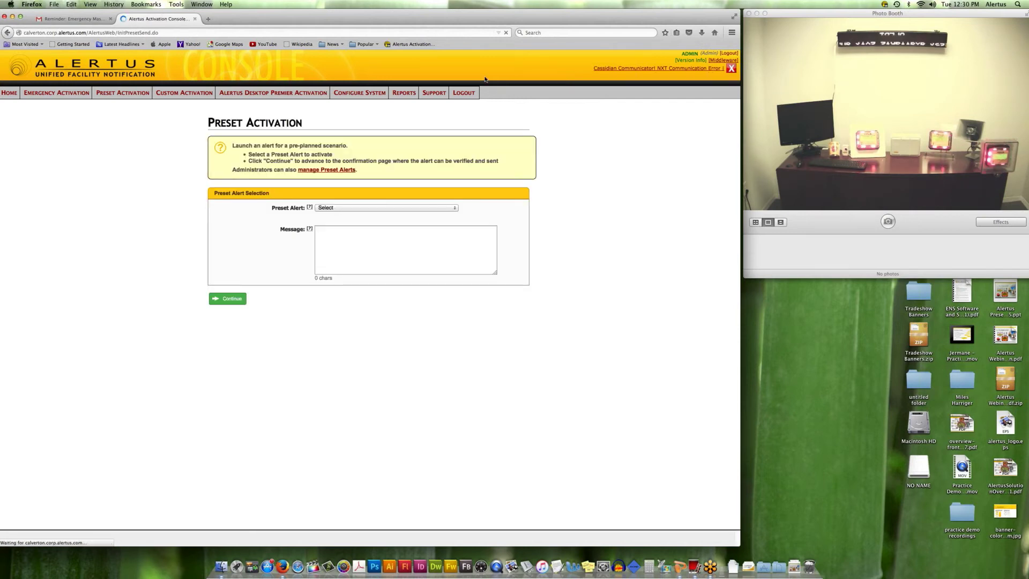
{"action": "left_click", "coordinate": [451, 207]}
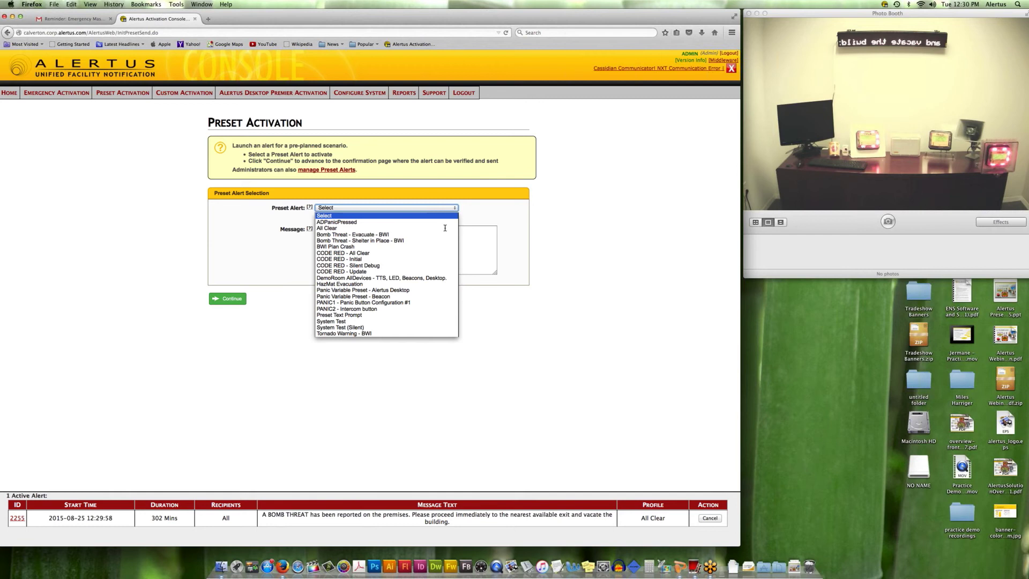
{"action": "left_click", "coordinate": [445, 228]}
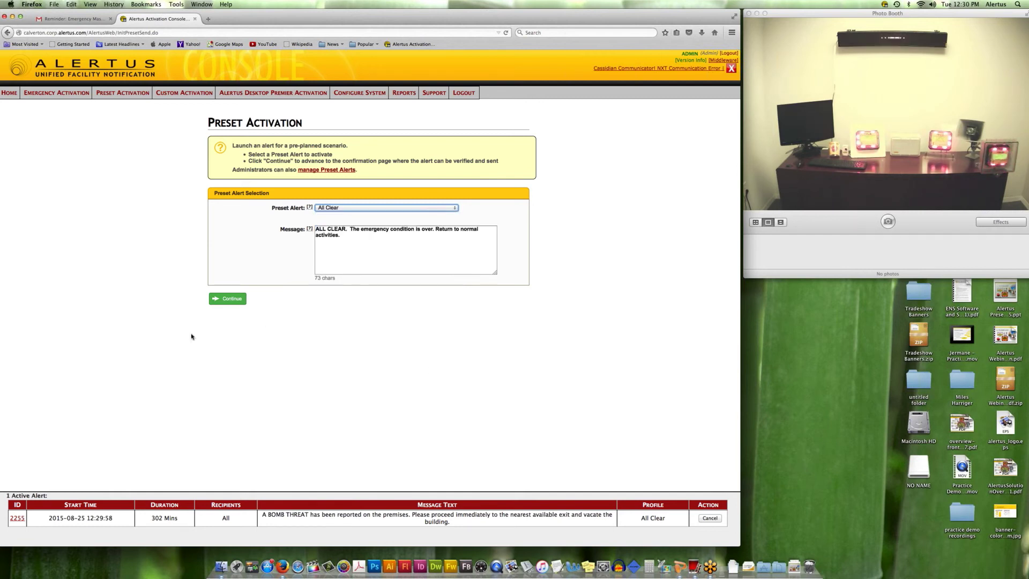
{"action": "left_click", "coordinate": [230, 303]}
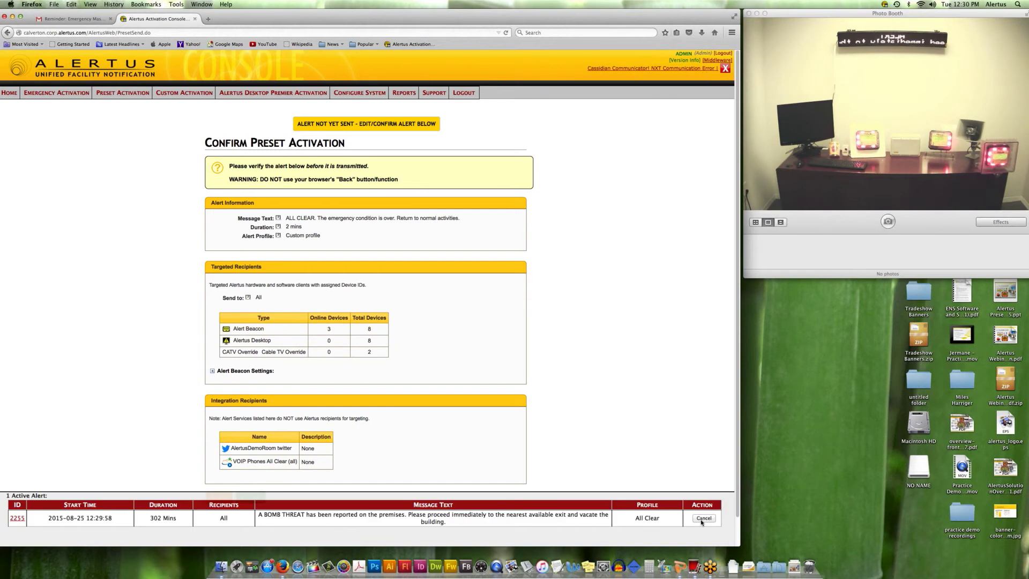
Cancel the active Bomb Threat alert and send the All Clear alert.
{"action": "left_click", "coordinate": [702, 519]}
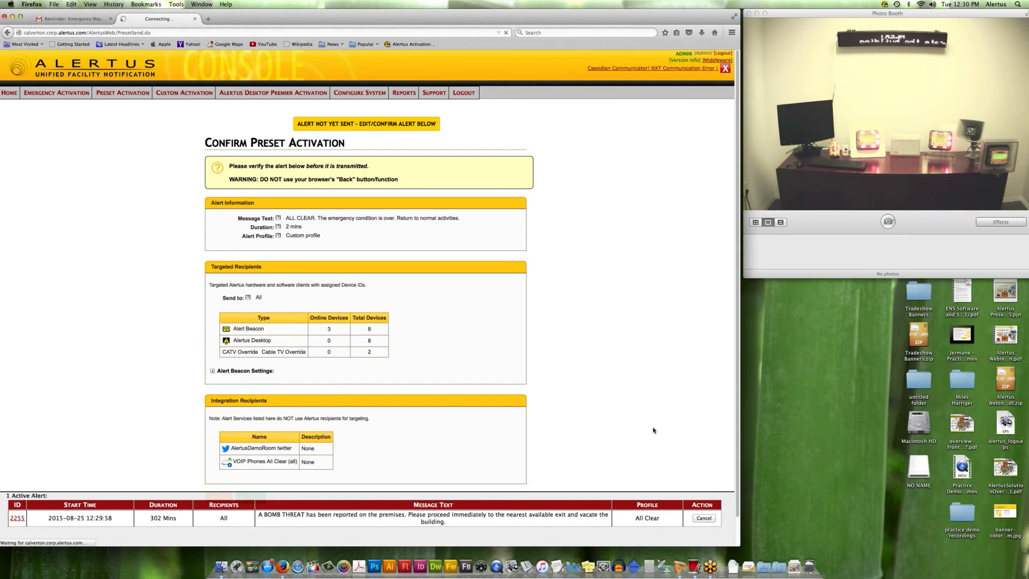
{"action": "scroll", "coordinate": [253, 482], "scroll_direction": "down", "scroll_amount": 1}
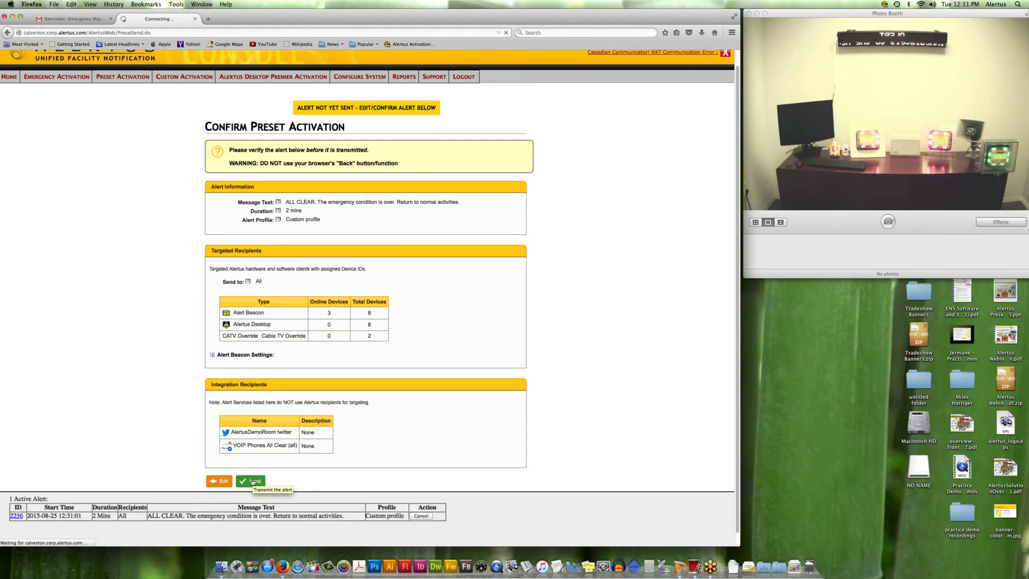
{"action": "left_click", "coordinate": [253, 482]}
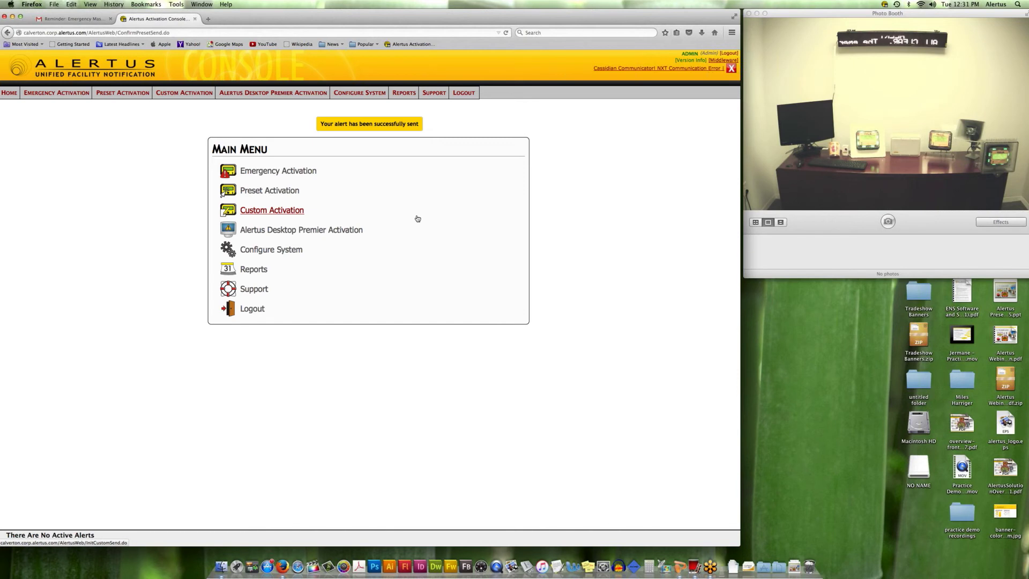
Go through Reports to Alert History and open the Device Activations report for alert #2255.
{"action": "left_click", "coordinate": [274, 211]}
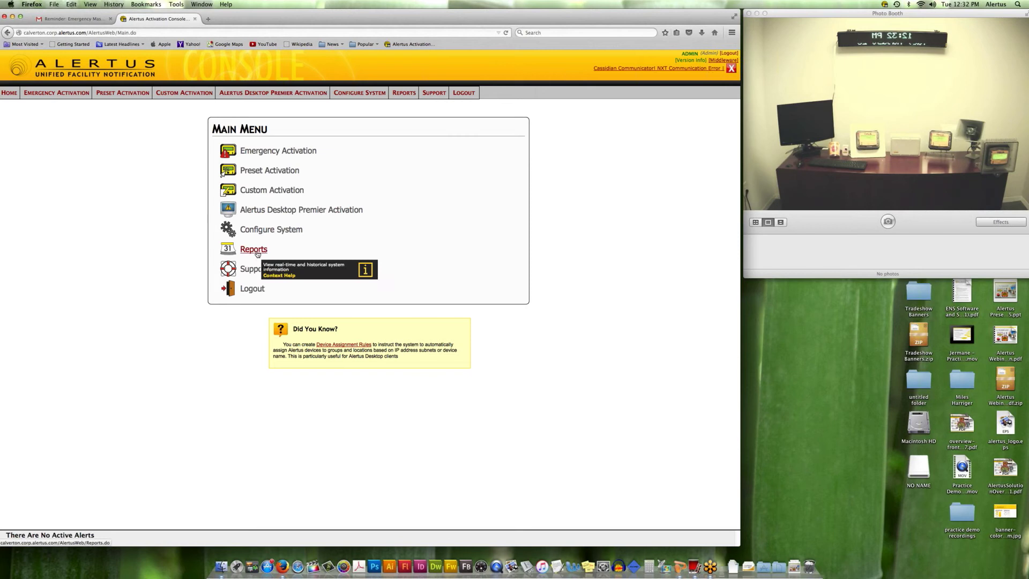
{"action": "left_click", "coordinate": [254, 249]}
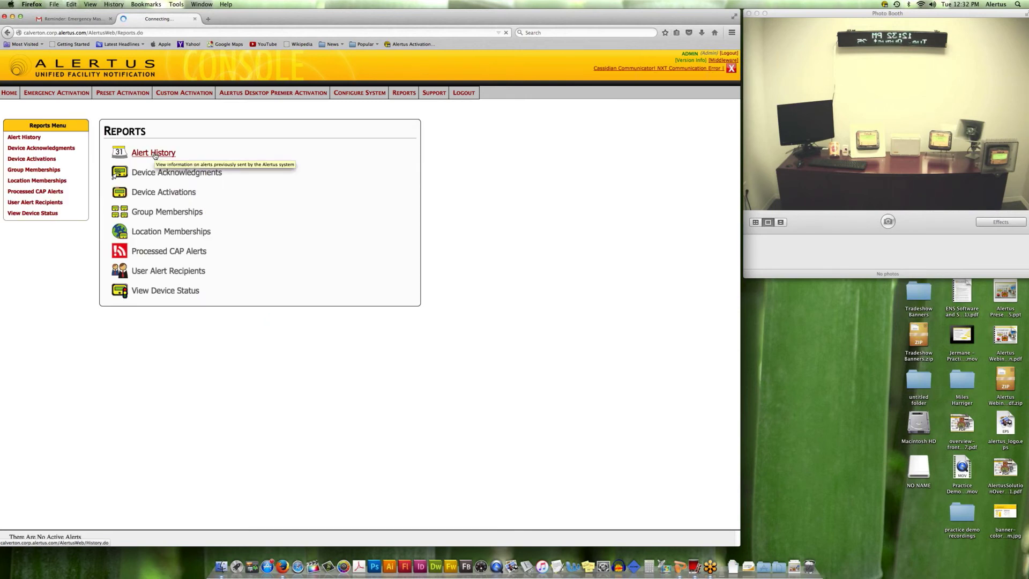
{"action": "left_click", "coordinate": [156, 155]}
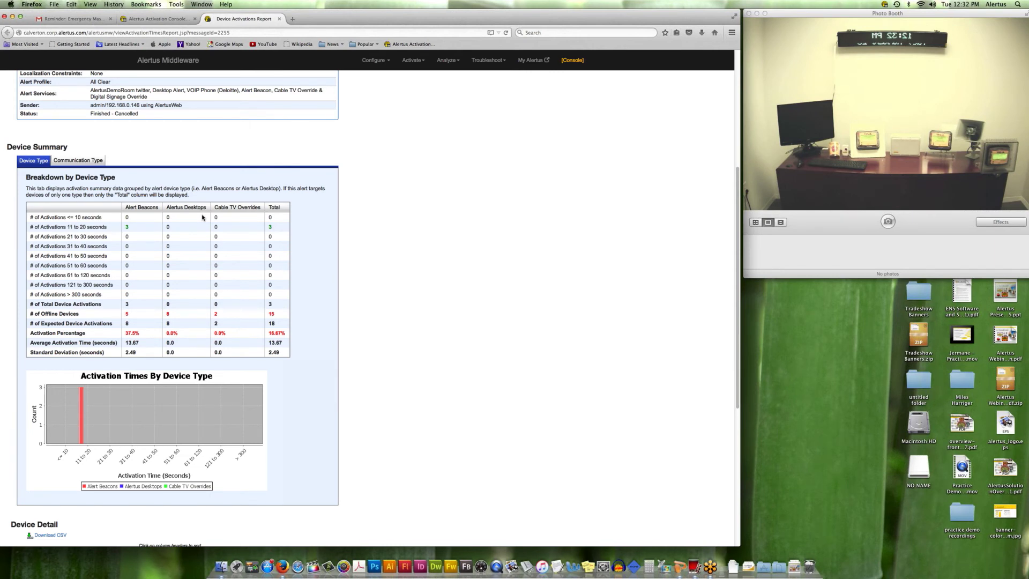
Scroll the report back to the top and return to the Alertus Activation Console tab.
{"action": "scroll", "coordinate": [202, 217], "scroll_direction": "up", "scroll_amount": 5}
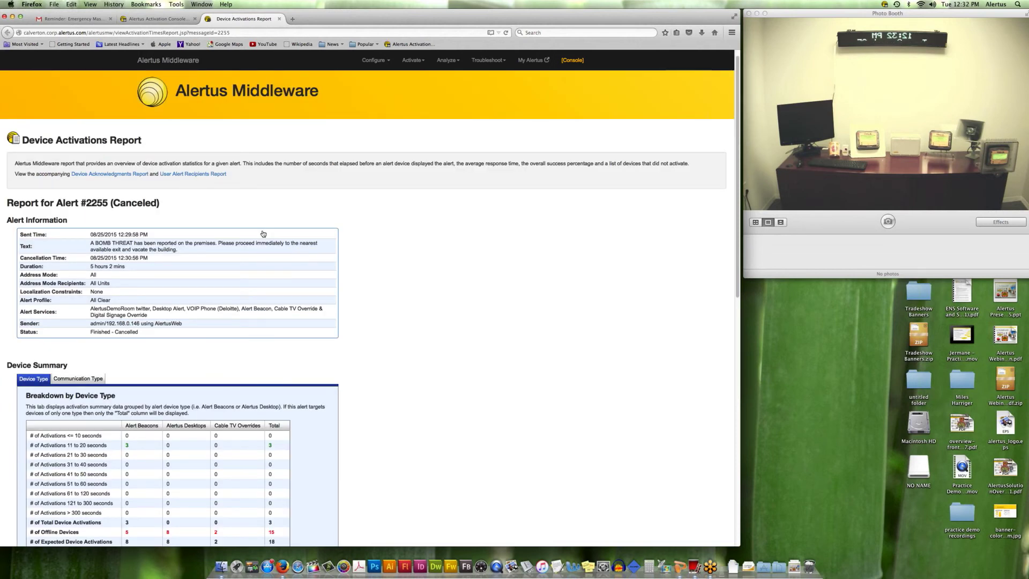
{"action": "key", "text": "ctrl+shift+Tab"}
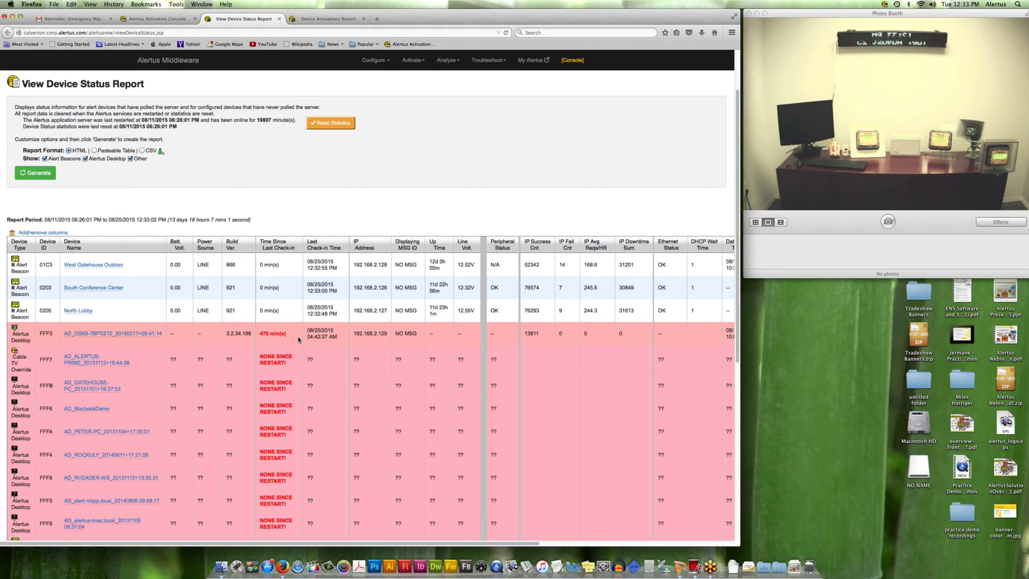
Select device FFF3's IP 192.168.2.129, regenerate the Device Status Report, then return to the console's Alert History.
{"action": "left_click_drag", "start_coordinate": [353, 333], "coordinate": [387, 334]}
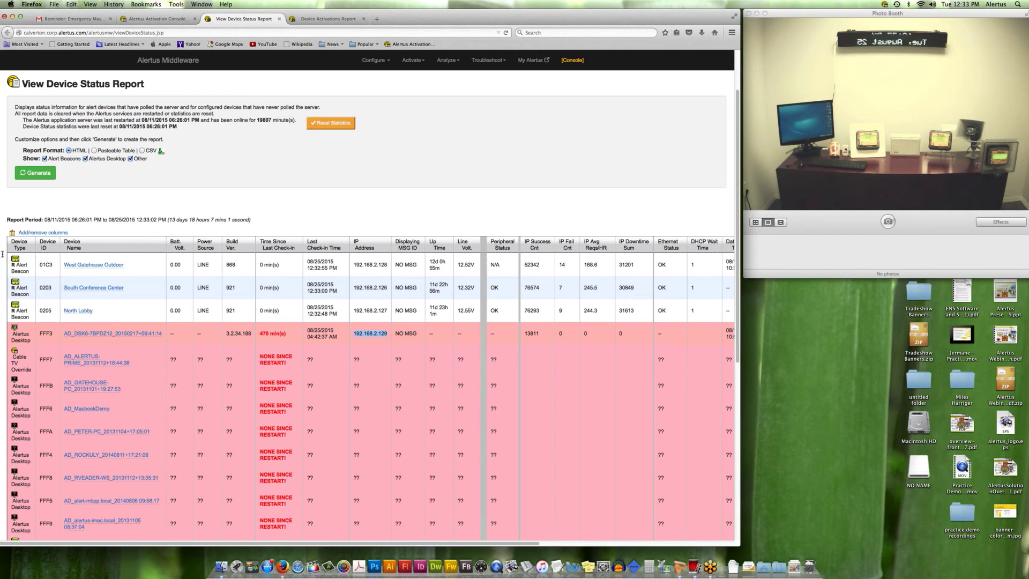
{"action": "left_click", "coordinate": [38, 174]}
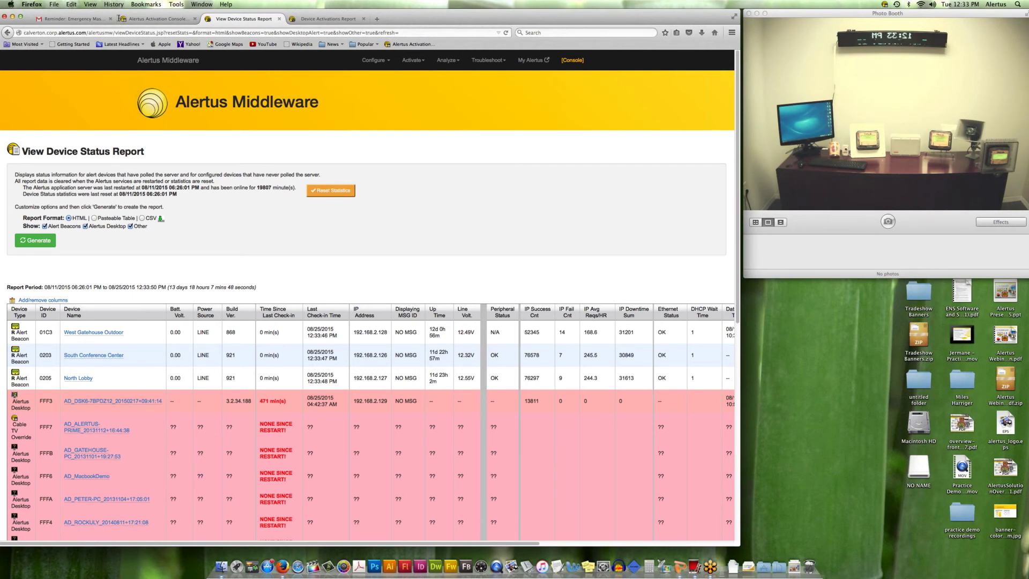
{"action": "left_click", "coordinate": [156, 18]}
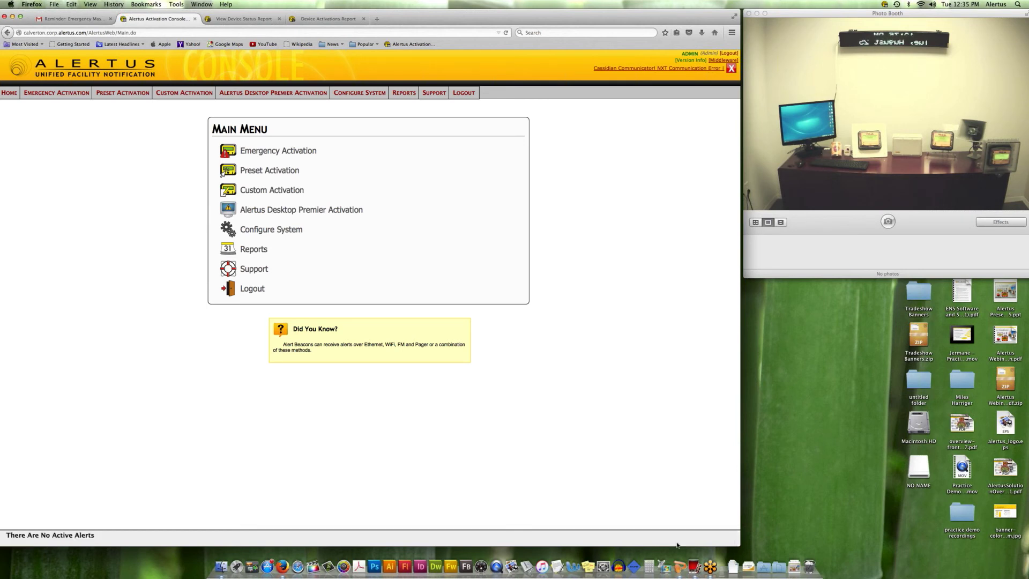
Bring Alertus Integration Webinar.ppt in front of the browser, showing slide 20 of 20, For More Information.
{"action": "left_click", "coordinate": [679, 565]}
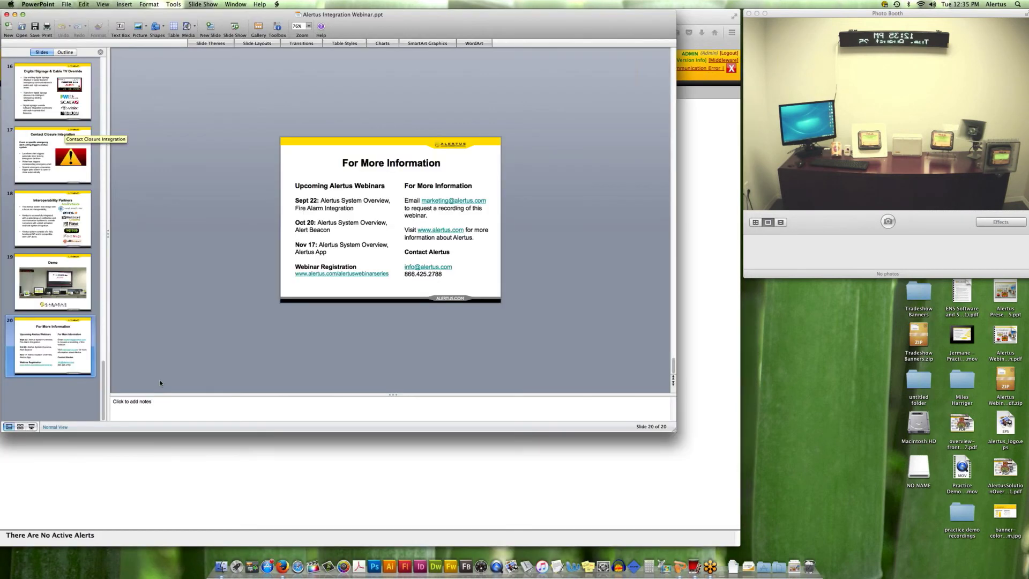